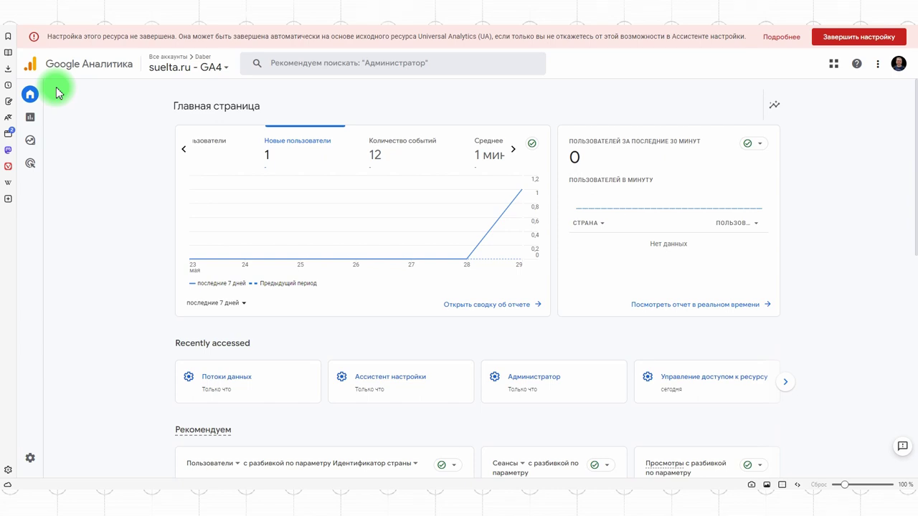
- Open the Setup Assistant in the suelta.ru - GA4 property's administration and review its tasks, including the Google signals options
{"action": "left_click", "coordinate": [29, 459]}
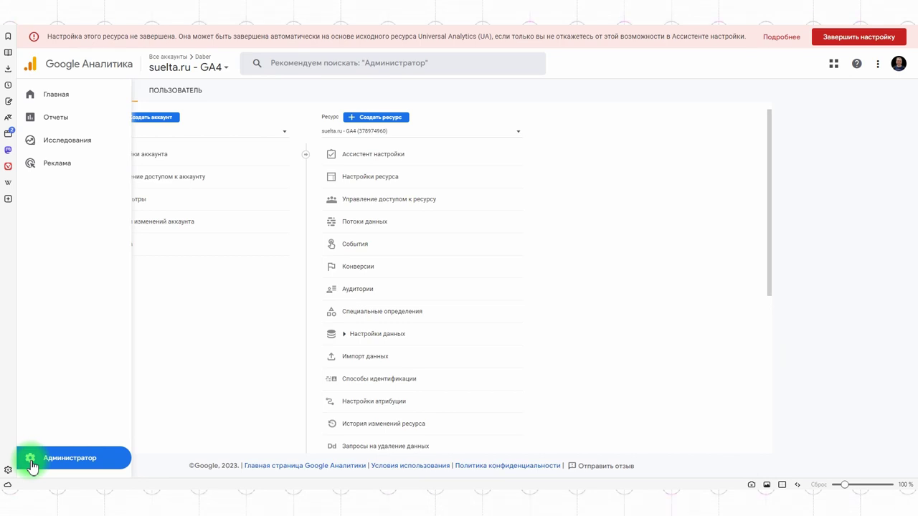
{"action": "left_click", "coordinate": [358, 154]}
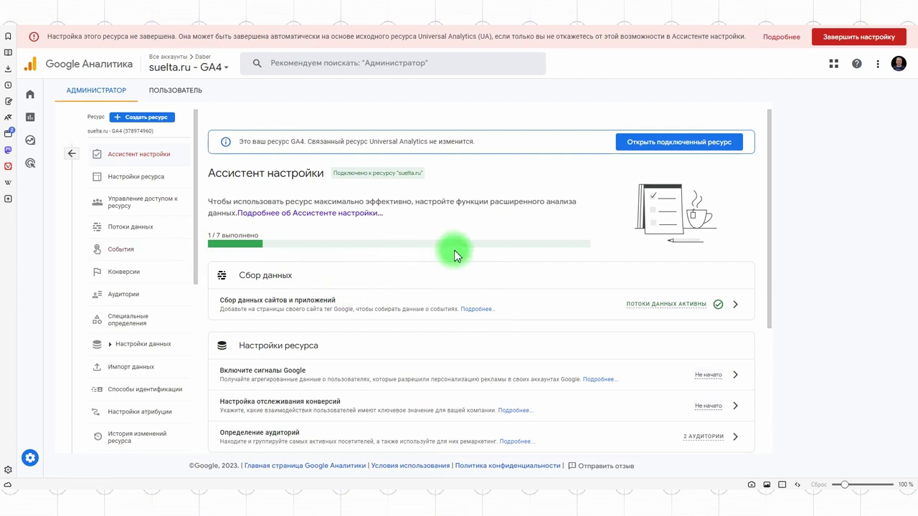
{"action": "scroll", "coordinate": [459, 256], "scroll_direction": "down", "scroll_amount": 3}
{"action": "scroll", "coordinate": [373, 209], "scroll_direction": "up", "scroll_amount": 1}
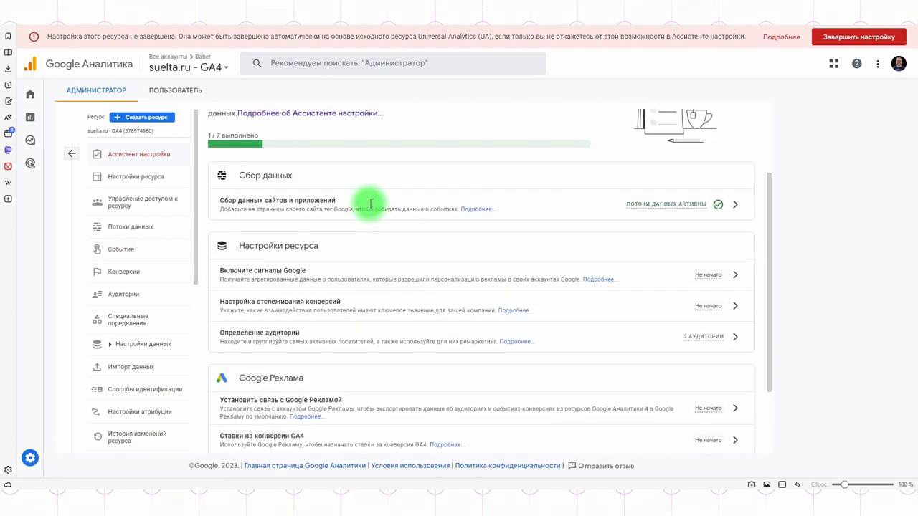
{"action": "scroll", "coordinate": [373, 201], "scroll_direction": "down", "scroll_amount": 1}
{"action": "scroll", "coordinate": [543, 309], "scroll_direction": "up", "scroll_amount": 3}
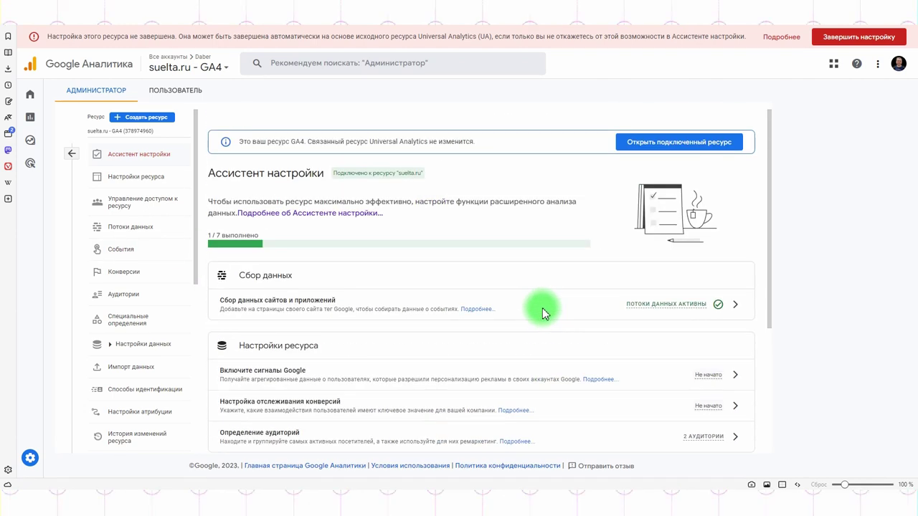
{"action": "left_click", "coordinate": [735, 381]}
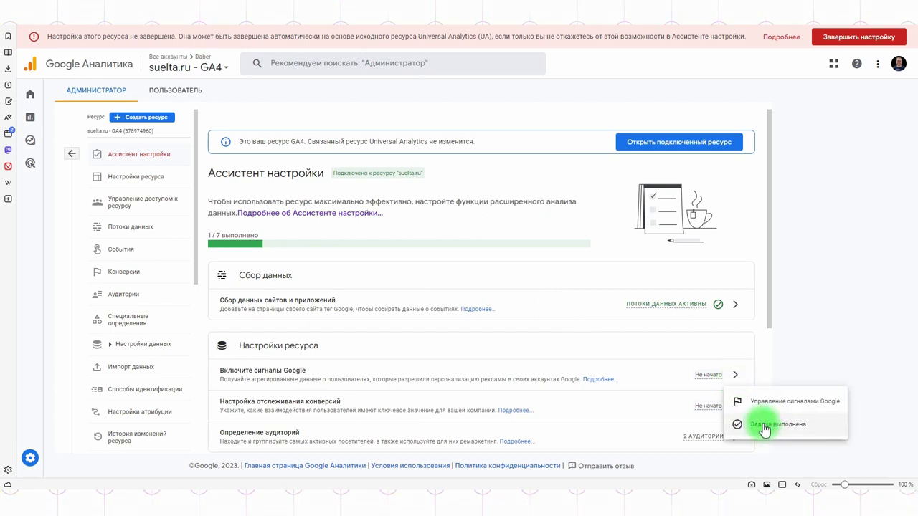
{"action": "left_click", "coordinate": [859, 297]}
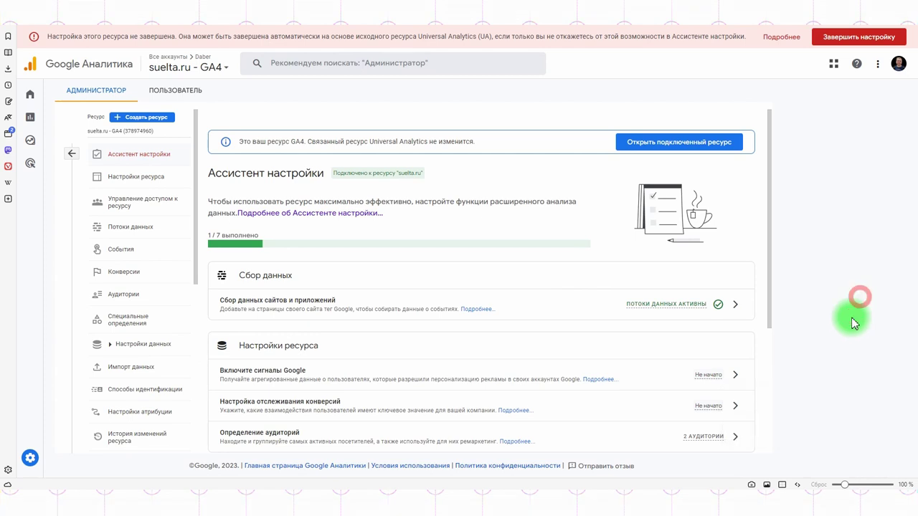
- Import the connected Universal Analytics property's existing goals as GA4 conversions, leaving out кнопка_пожертвовать
{"action": "left_click", "coordinate": [737, 408]}
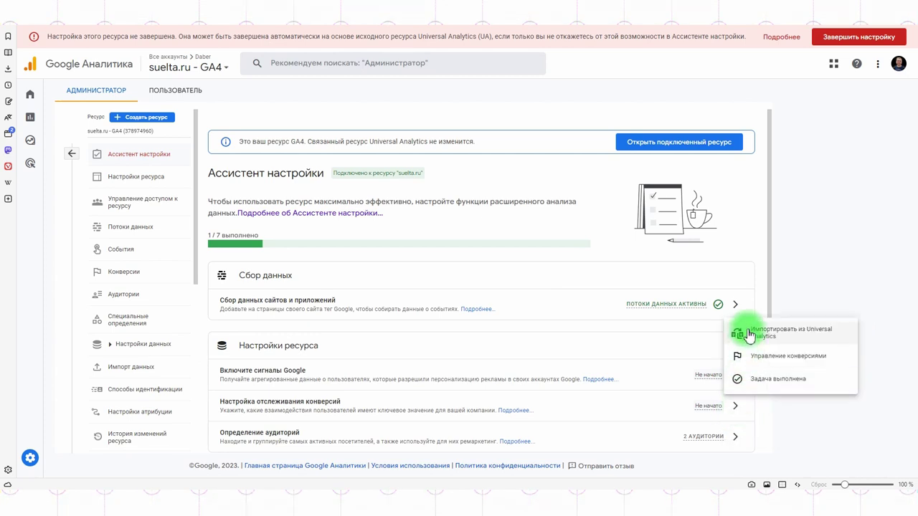
{"action": "left_click", "coordinate": [794, 334]}
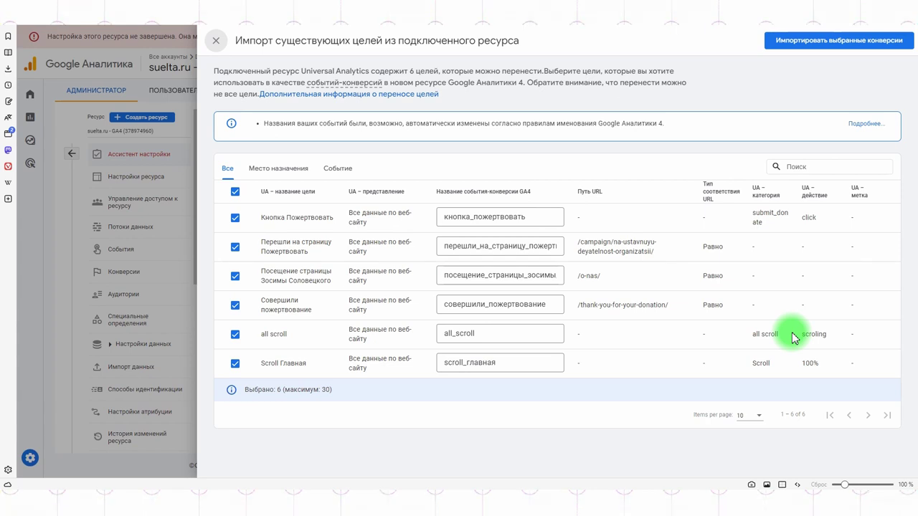
{"action": "left_click", "coordinate": [235, 217]}
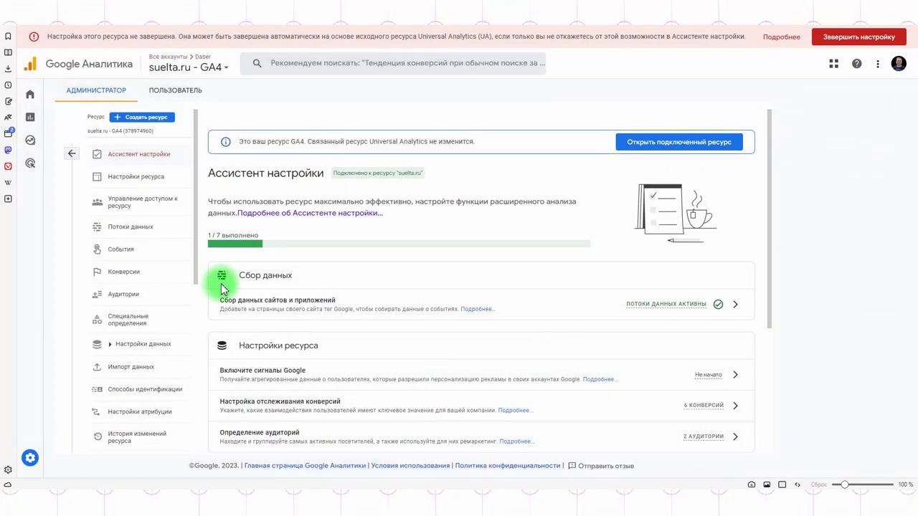
- Turn off conversion tracking for the events scroll_главная and перешли_на_страницу_пожертвовать
{"action": "left_click", "coordinate": [126, 276]}
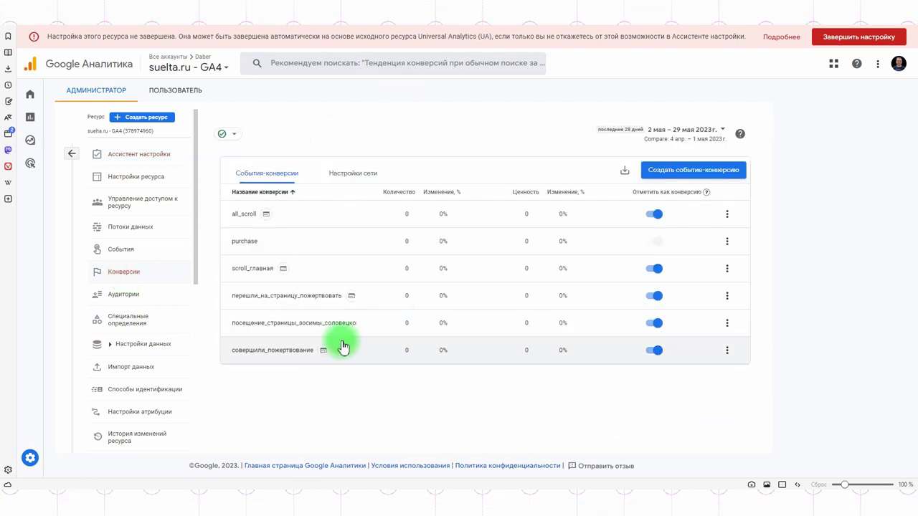
{"action": "left_click", "coordinate": [652, 270]}
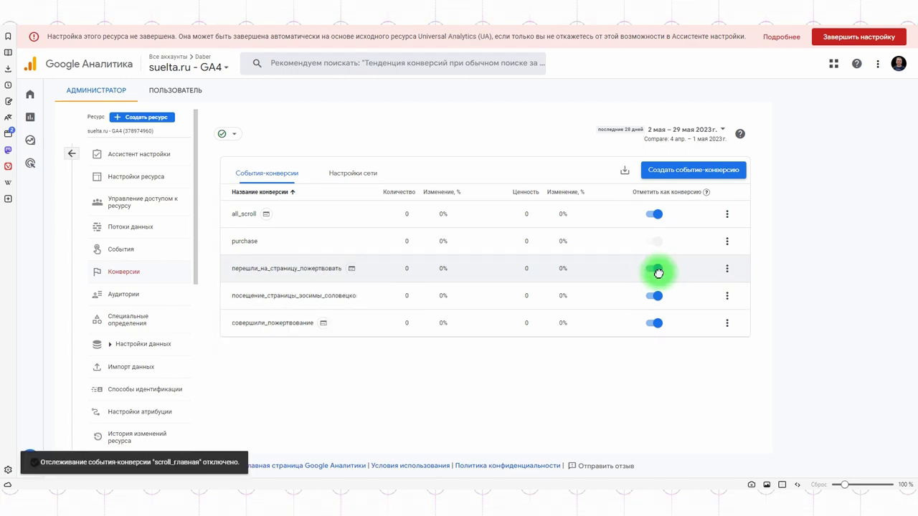
{"action": "left_click", "coordinate": [656, 271]}
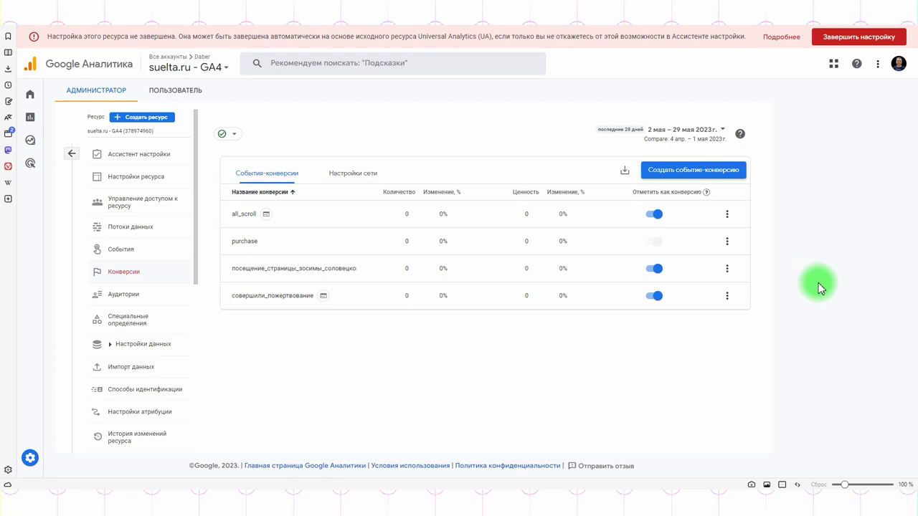
- Mark the conversion tracking task as completed in the Setup Assistant
{"action": "left_click", "coordinate": [140, 159]}
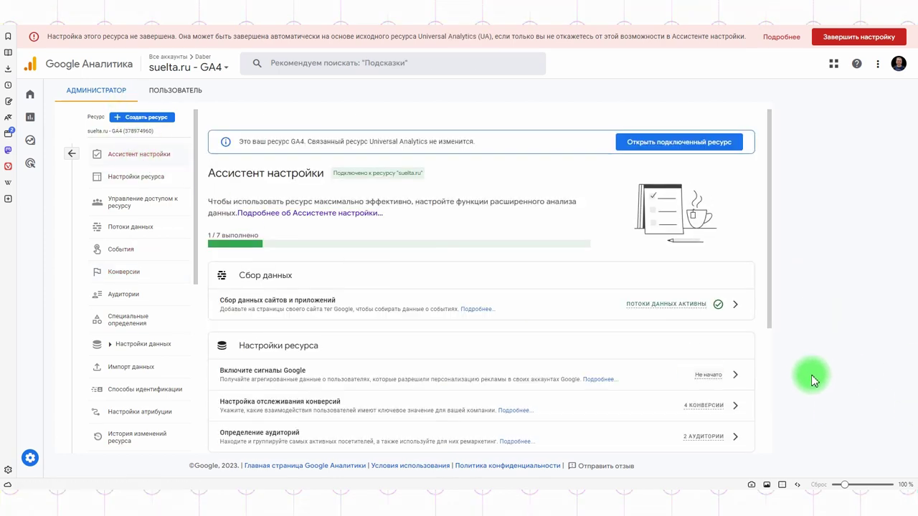
{"action": "left_click", "coordinate": [735, 406]}
{"action": "left_click", "coordinate": [780, 385]}
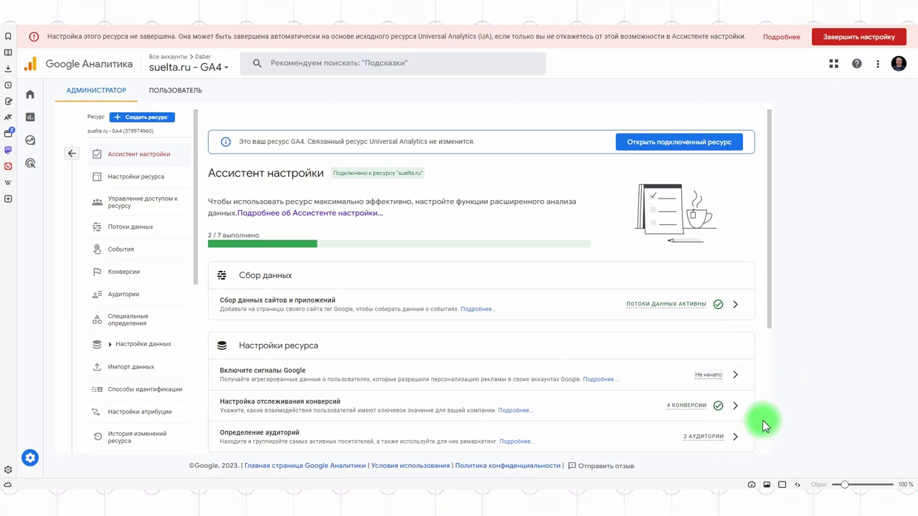
- Open the import of audiences from Universal Analytics for the audience definition task
{"action": "left_click", "coordinate": [735, 437]}
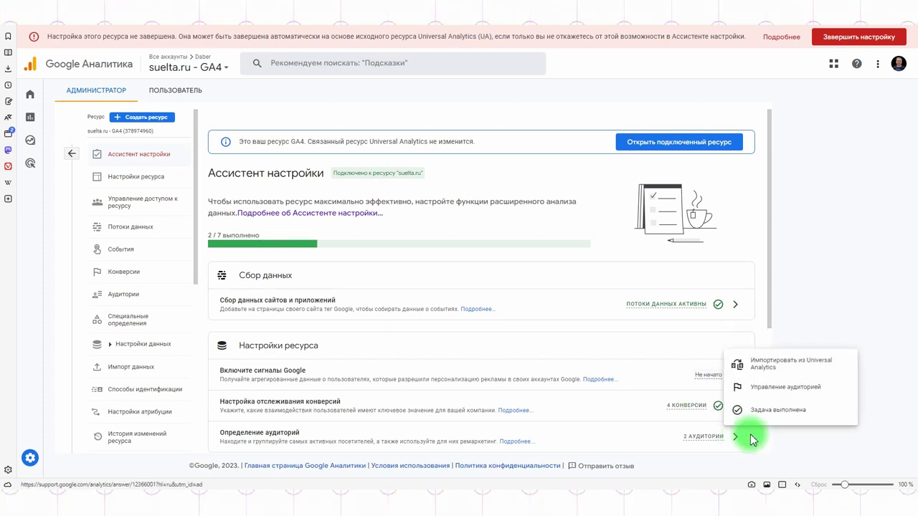
{"action": "left_click", "coordinate": [764, 366]}
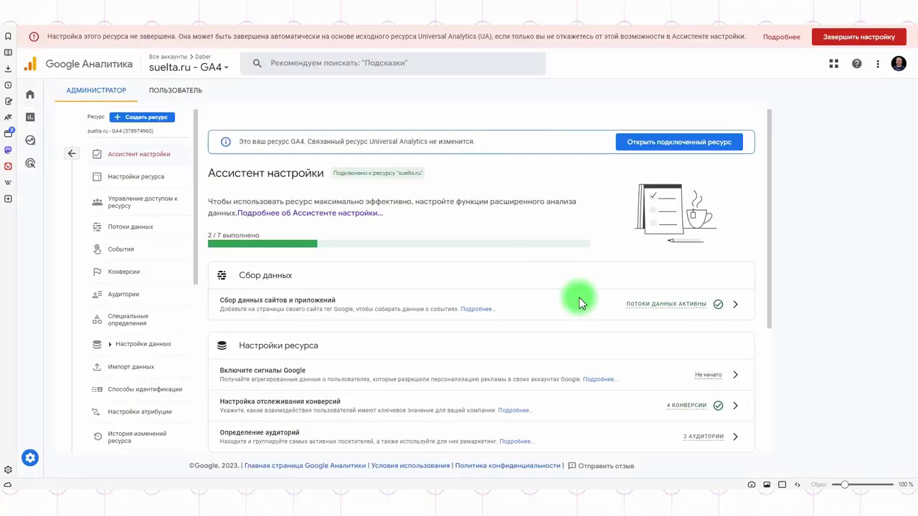
- Import the Google Ads account link from the connected Universal Analytics property and confirm the import
{"action": "scroll", "coordinate": [603, 294], "scroll_direction": "down", "scroll_amount": 3}
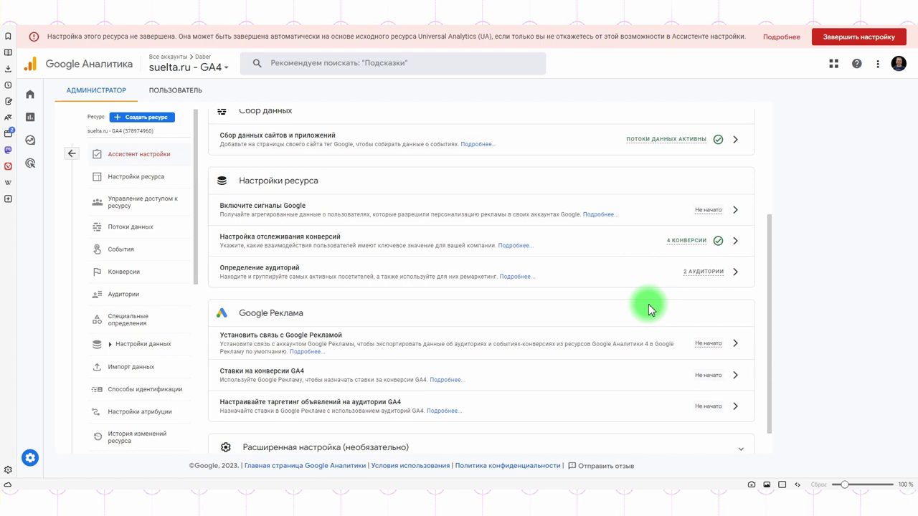
{"action": "scroll", "coordinate": [649, 306], "scroll_direction": "down", "scroll_amount": 1}
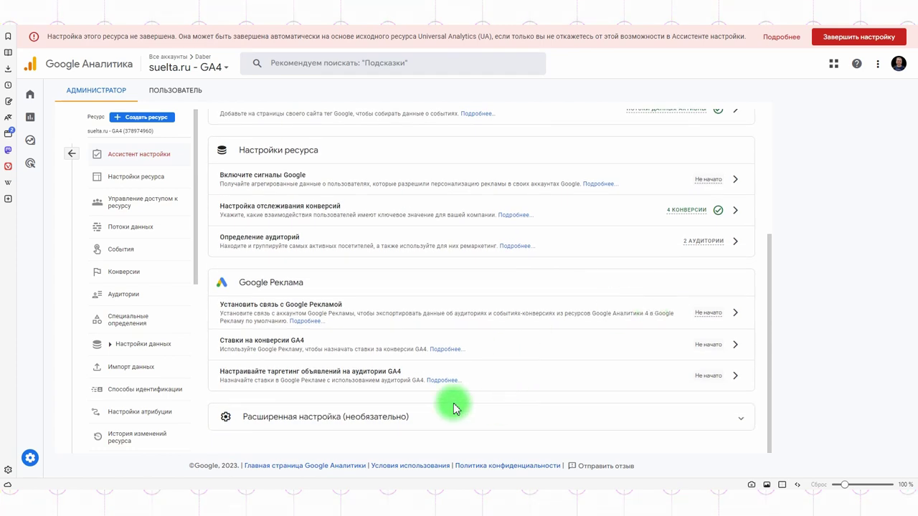
{"action": "left_click", "coordinate": [735, 313]}
{"action": "left_click", "coordinate": [750, 340]}
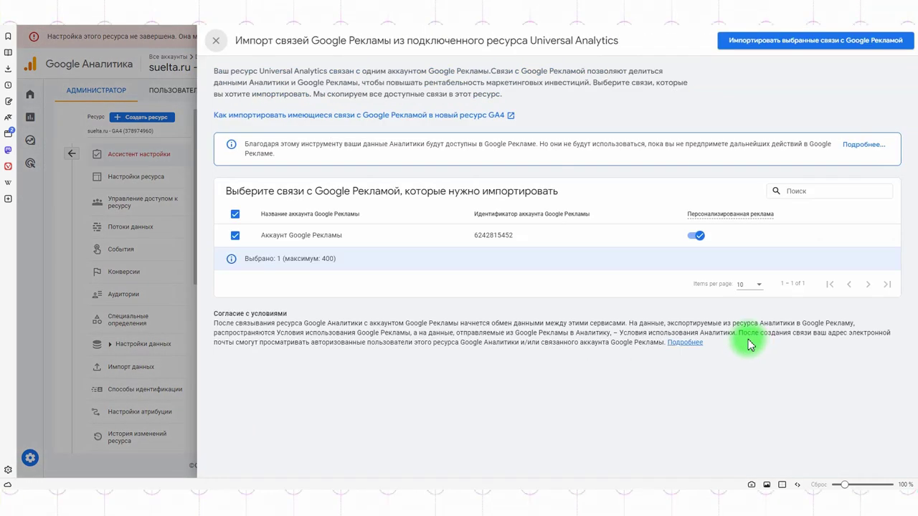
{"action": "left_click", "coordinate": [774, 38]}
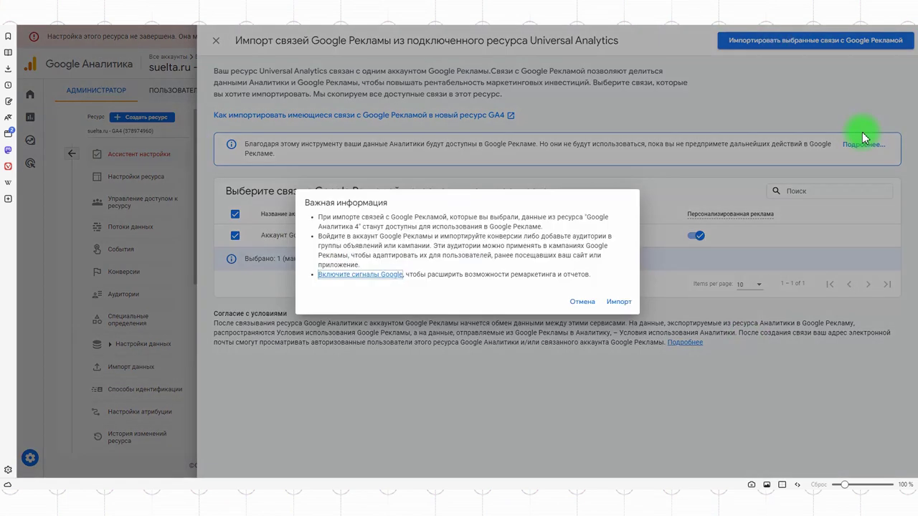
{"action": "left_click", "coordinate": [617, 301]}
- Open the Google signals management settings from the Setup Assistant's Google signals task
{"action": "scroll", "coordinate": [661, 299], "scroll_direction": "down", "scroll_amount": 3}
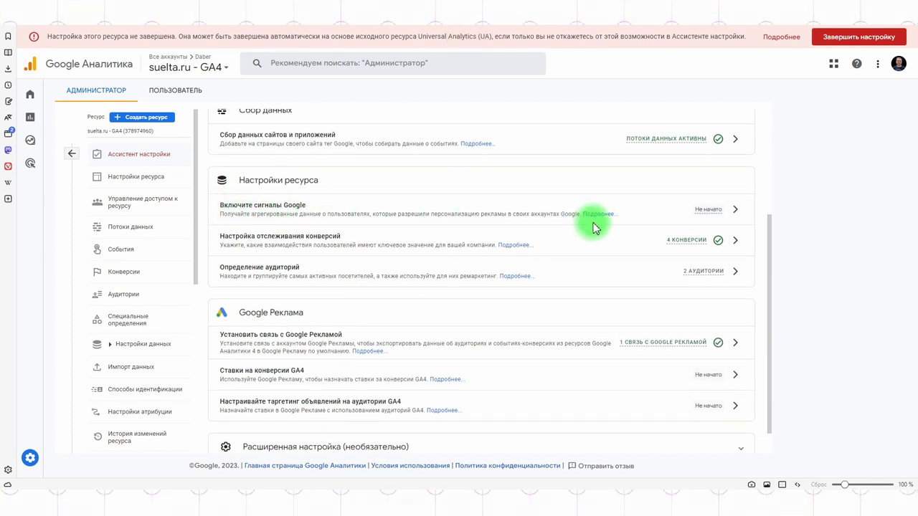
{"action": "left_click", "coordinate": [735, 212]}
{"action": "left_click", "coordinate": [764, 235]}
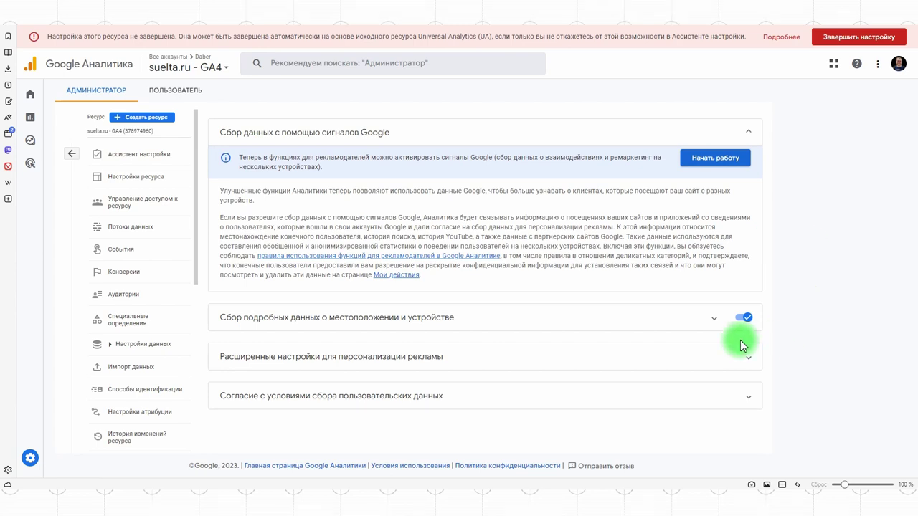
- Try to exclude Brazil from the regions where detailed location and device data is collected
{"action": "left_click", "coordinate": [712, 322]}
{"action": "scroll", "coordinate": [601, 288], "scroll_direction": "down", "scroll_amount": 1}
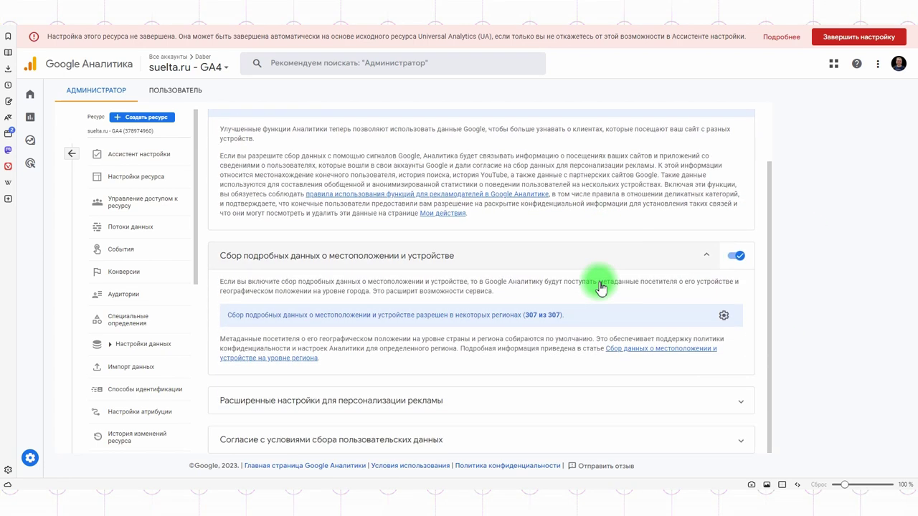
{"action": "left_click", "coordinate": [723, 319]}
{"action": "scroll", "coordinate": [717, 294], "scroll_direction": "down", "scroll_amount": 10}
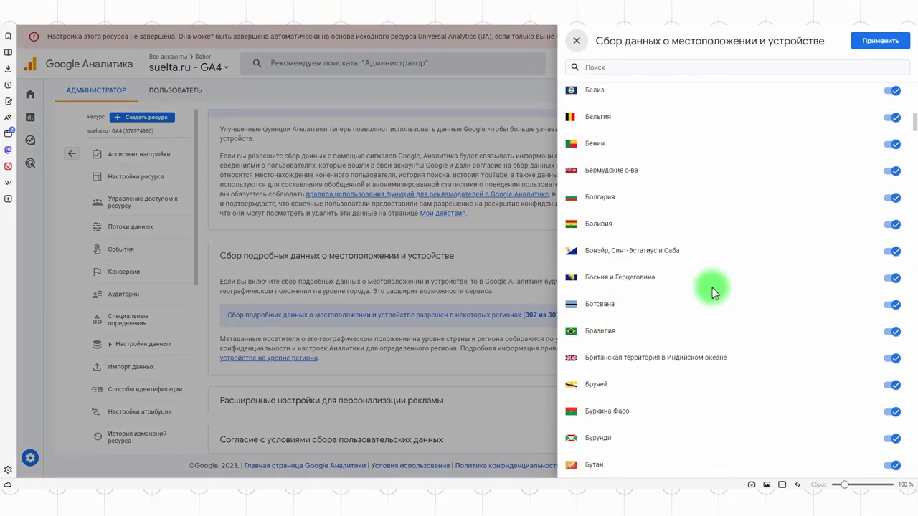
{"action": "left_click", "coordinate": [889, 334]}
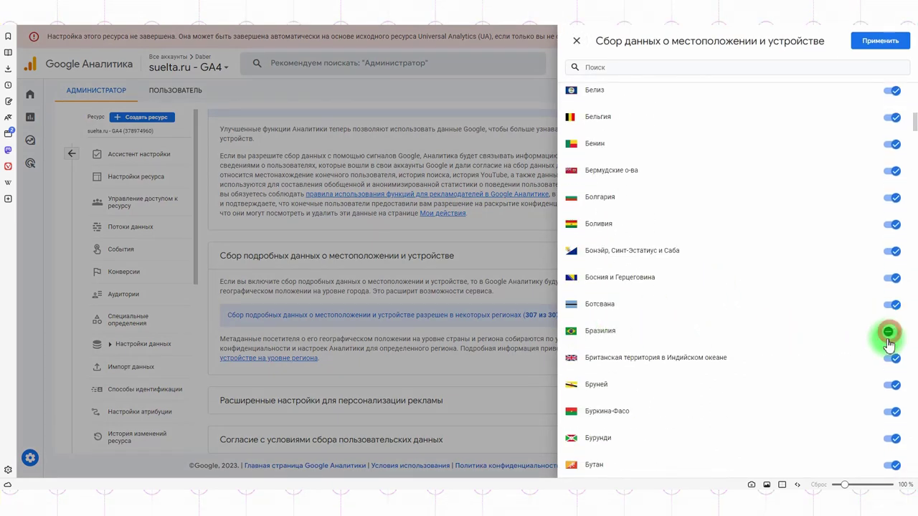
{"action": "left_click", "coordinate": [879, 41]}
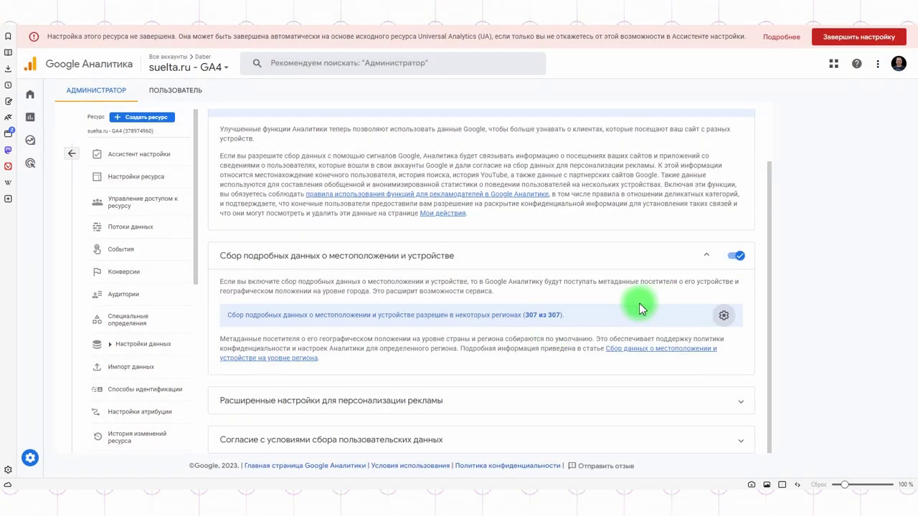
- Confirm the consent to the user data collection terms
{"action": "left_click", "coordinate": [616, 441]}
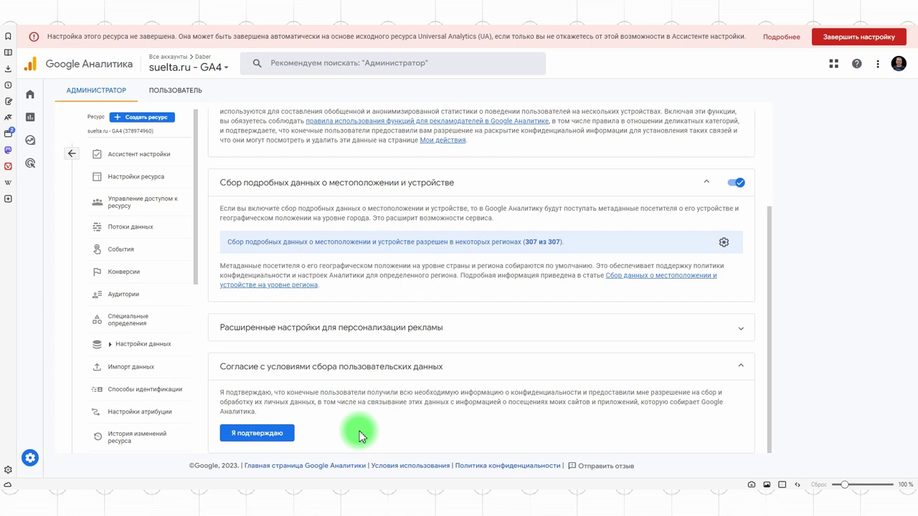
{"action": "left_click", "coordinate": [274, 433]}
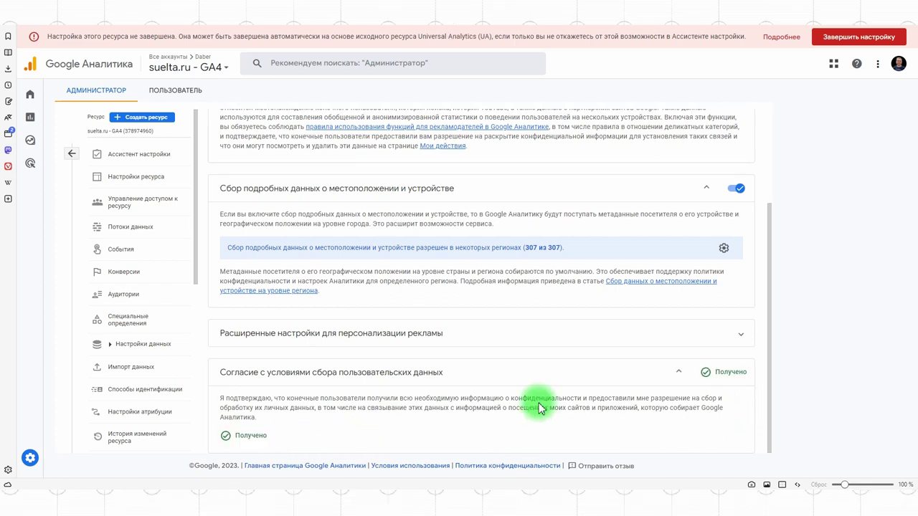
- Activate Google signals data collection for the GA4 property
{"action": "scroll", "coordinate": [579, 372], "scroll_direction": "up", "scroll_amount": 2}
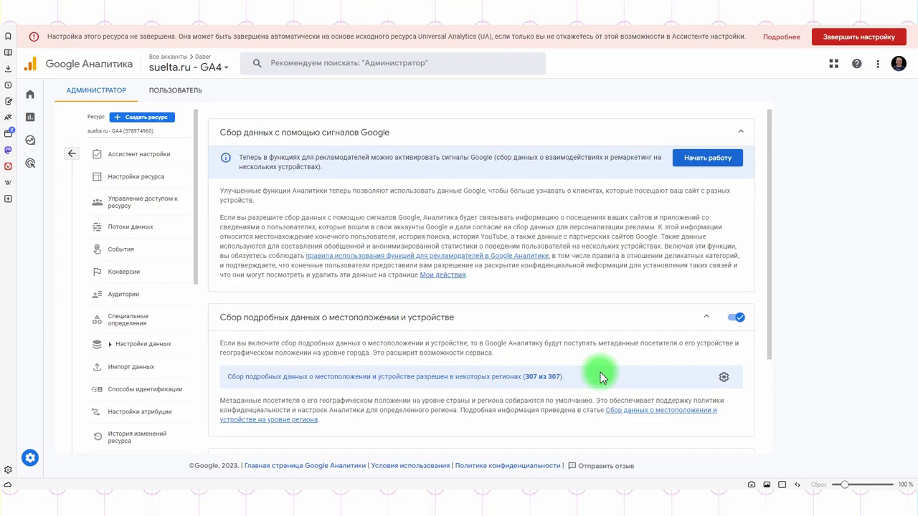
{"action": "left_click", "coordinate": [699, 165]}
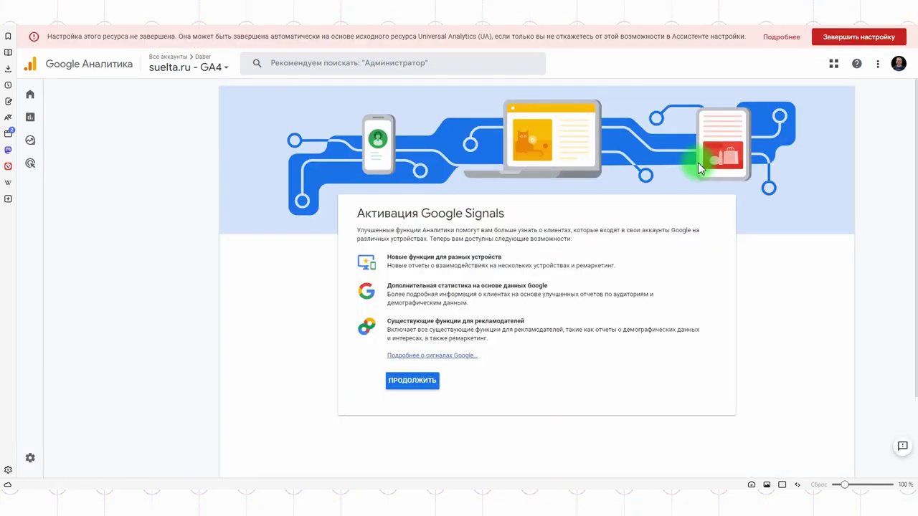
{"action": "left_click", "coordinate": [400, 380]}
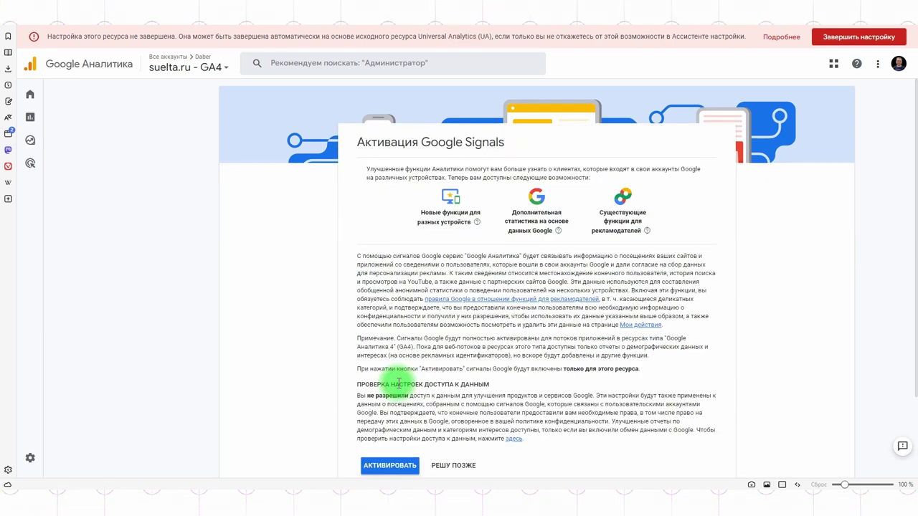
{"action": "left_click", "coordinate": [390, 467]}
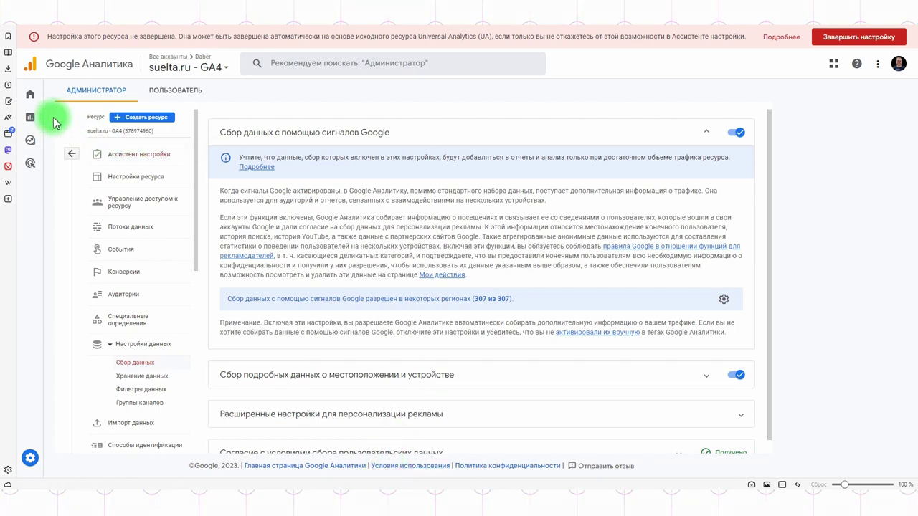
- Return to the home page, switch to the Universal Analytics property suelta.ru and dismiss its data processing deadline notice
{"action": "left_click", "coordinate": [29, 96]}
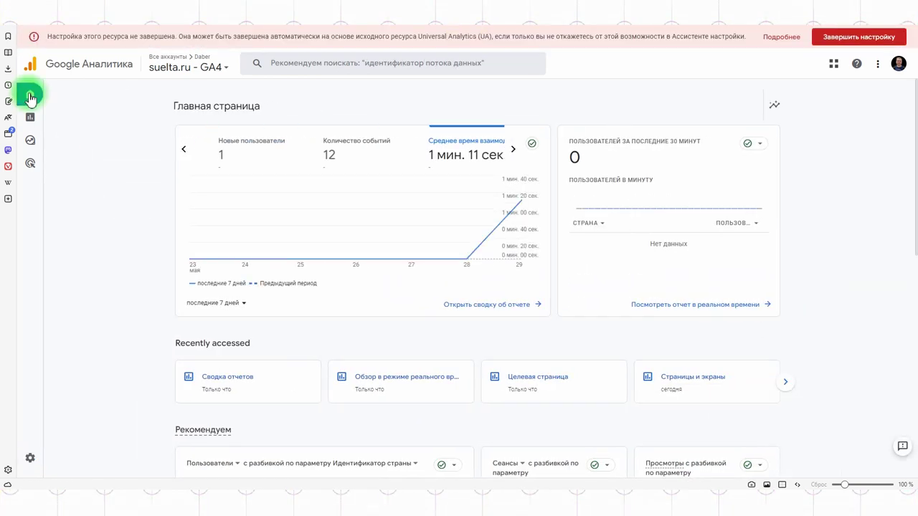
{"action": "left_click", "coordinate": [185, 66]}
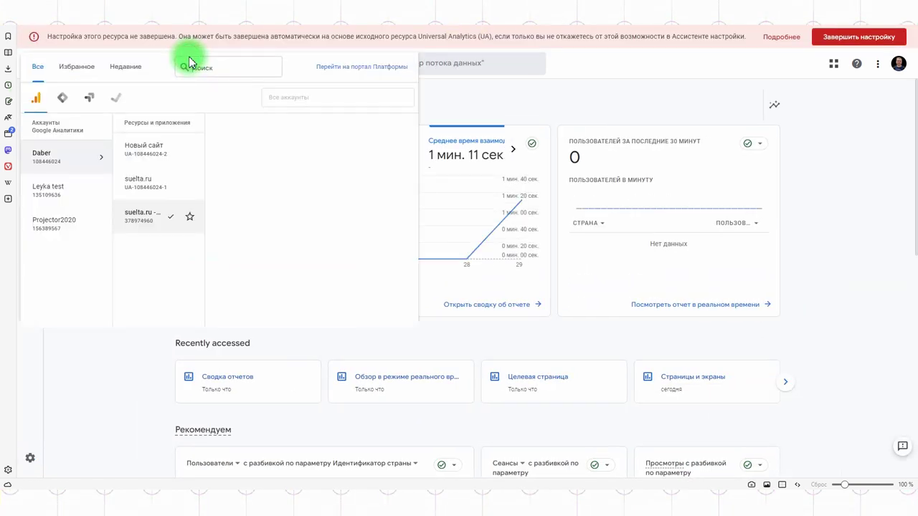
{"action": "left_click", "coordinate": [178, 184]}
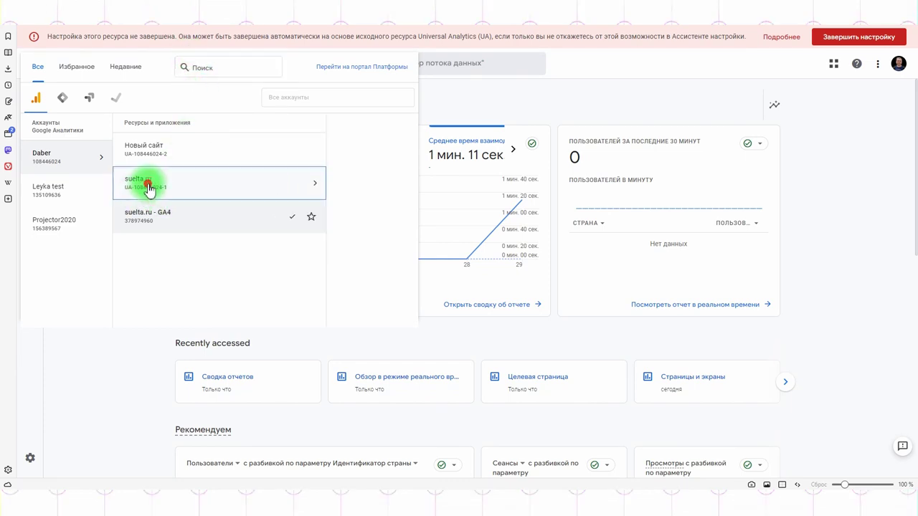
{"action": "left_click", "coordinate": [250, 149]}
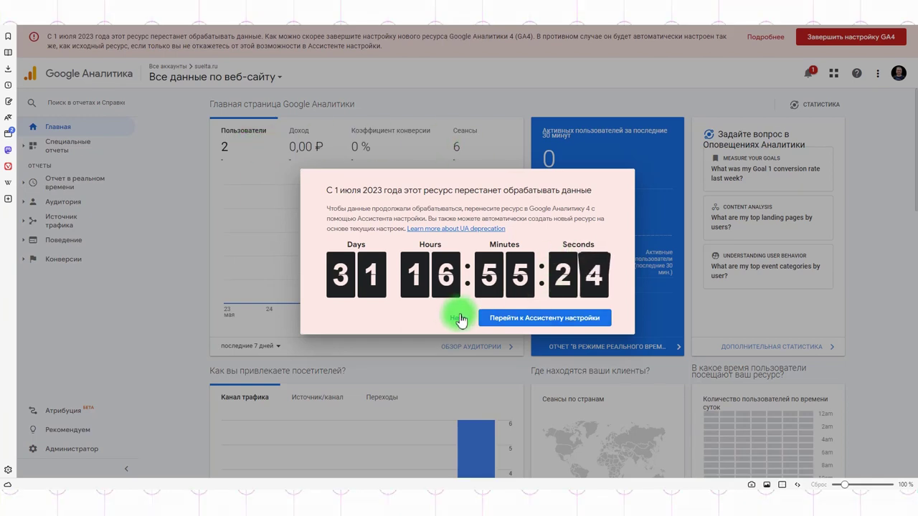
{"action": "left_click", "coordinate": [455, 317]}
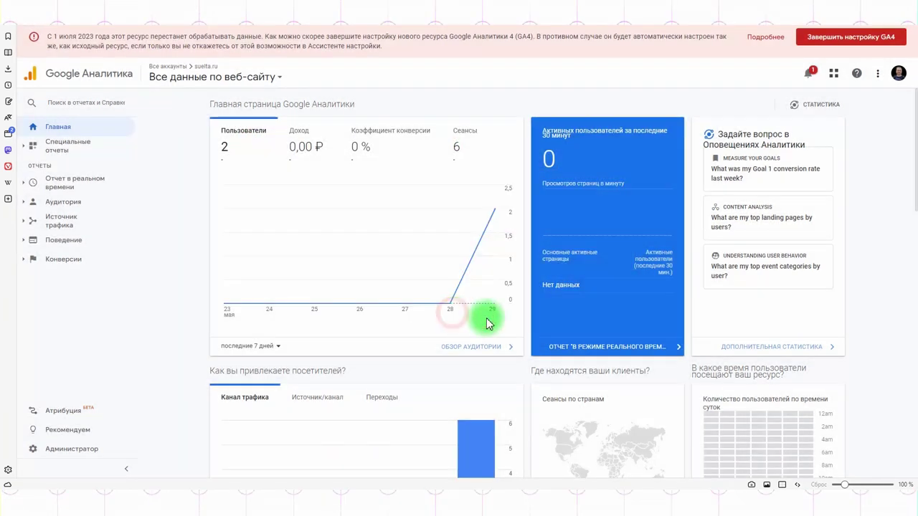
- Switch back to the suelta.ru - GA4 property
{"action": "left_click", "coordinate": [159, 68]}
{"action": "left_click", "coordinate": [136, 226]}
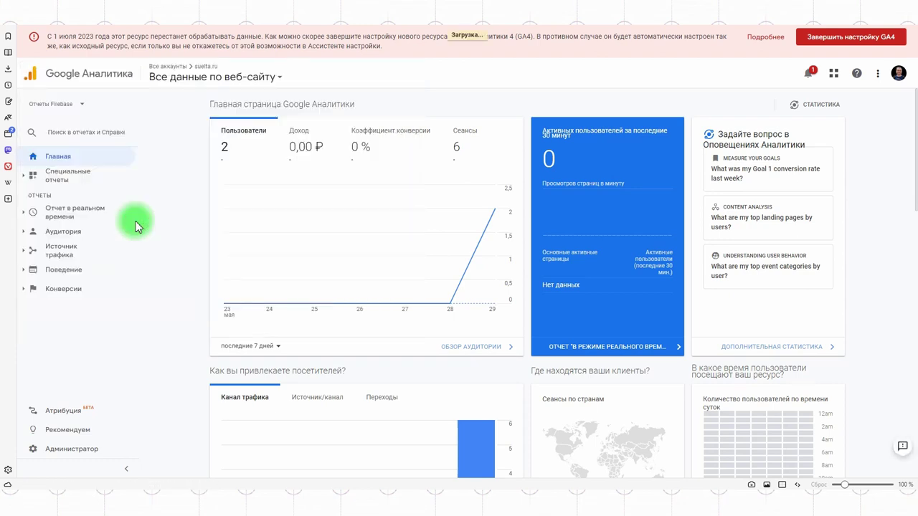